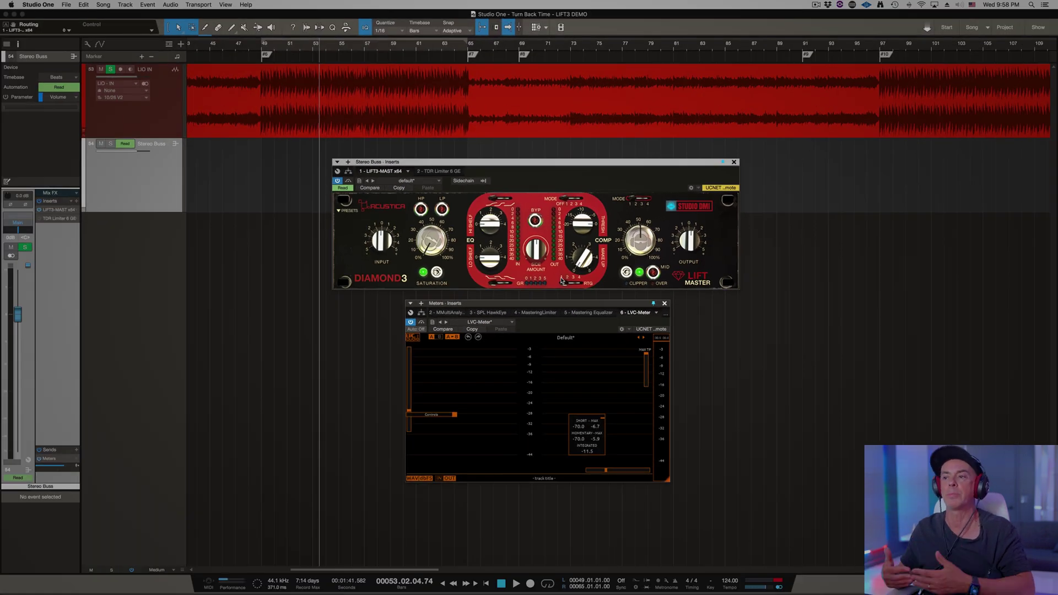
Play the song from the marker before the loud section and raise the clipper amount to about 90%
click(268, 51)
key(space)
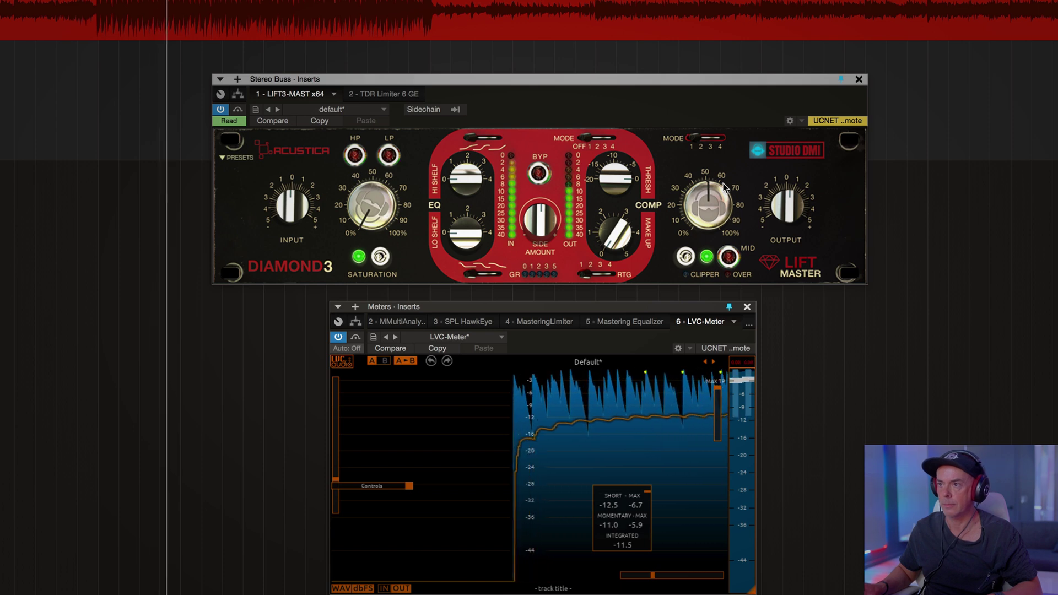
drag(702, 236, 700, 164)
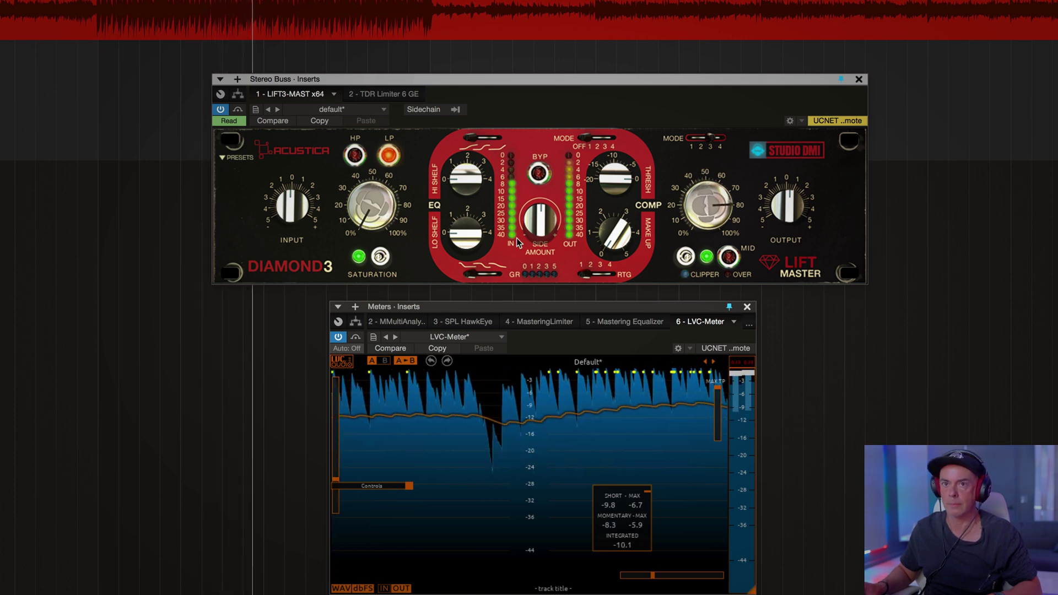
drag(707, 204, 709, 197)
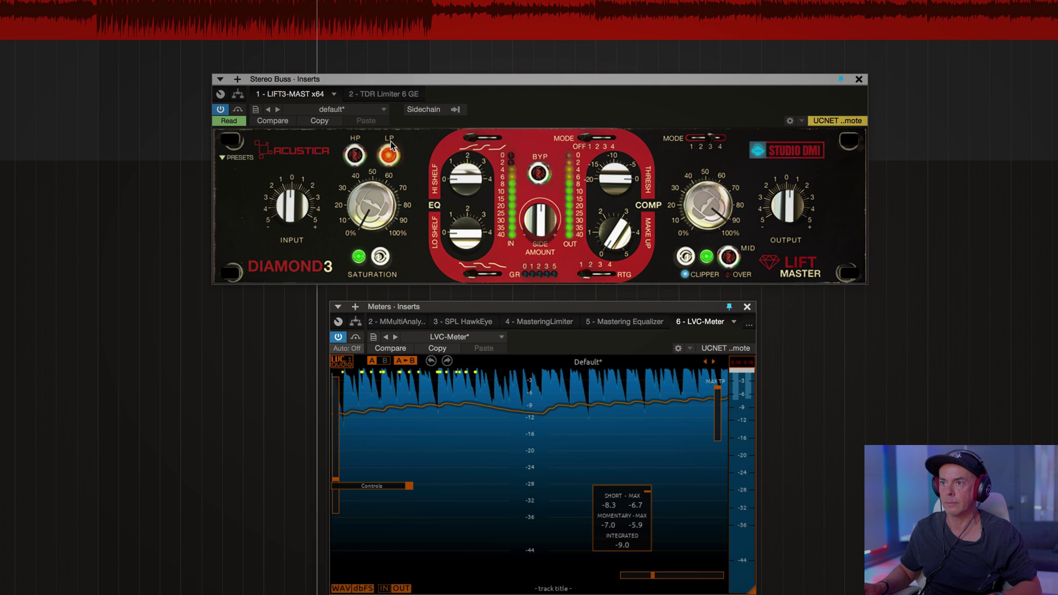
Boost the EQ with the high shelf at about 2 and the low shelf slightly above 0, and raise the side amount
drag(470, 157, 472, 111)
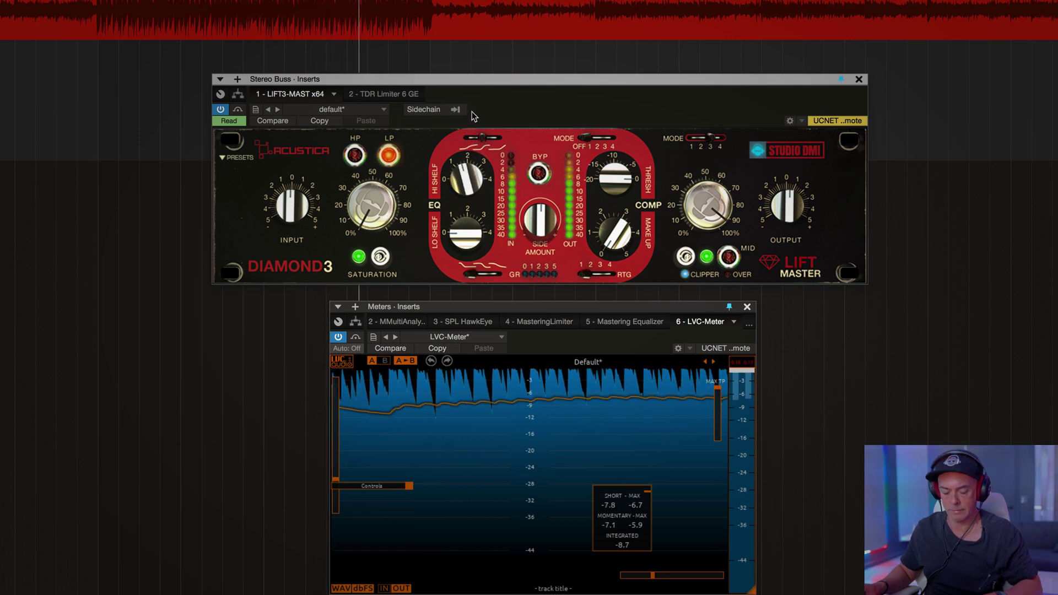
drag(462, 165, 462, 173)
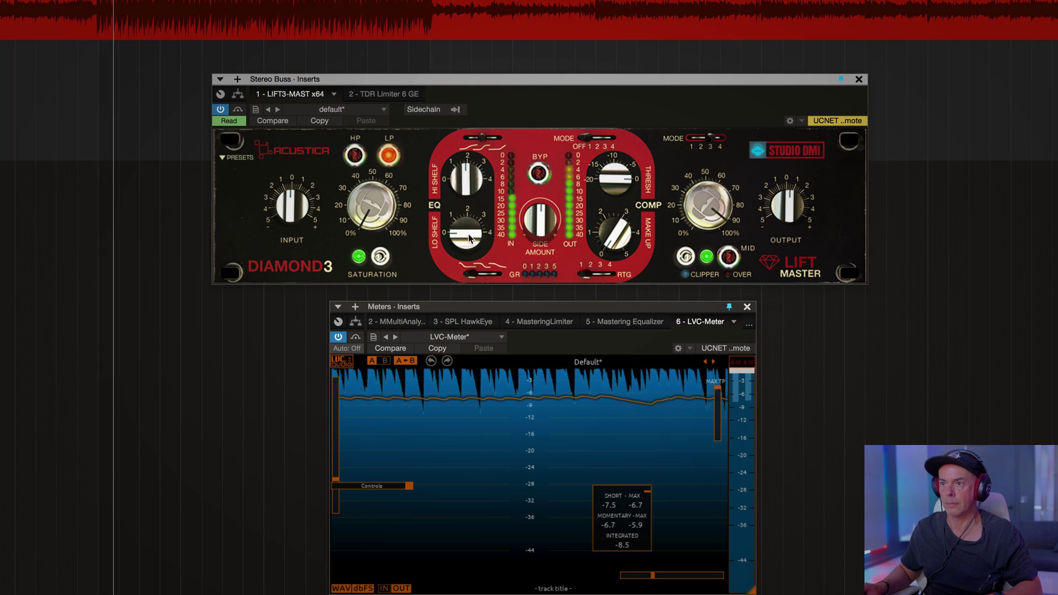
drag(469, 238, 473, 223)
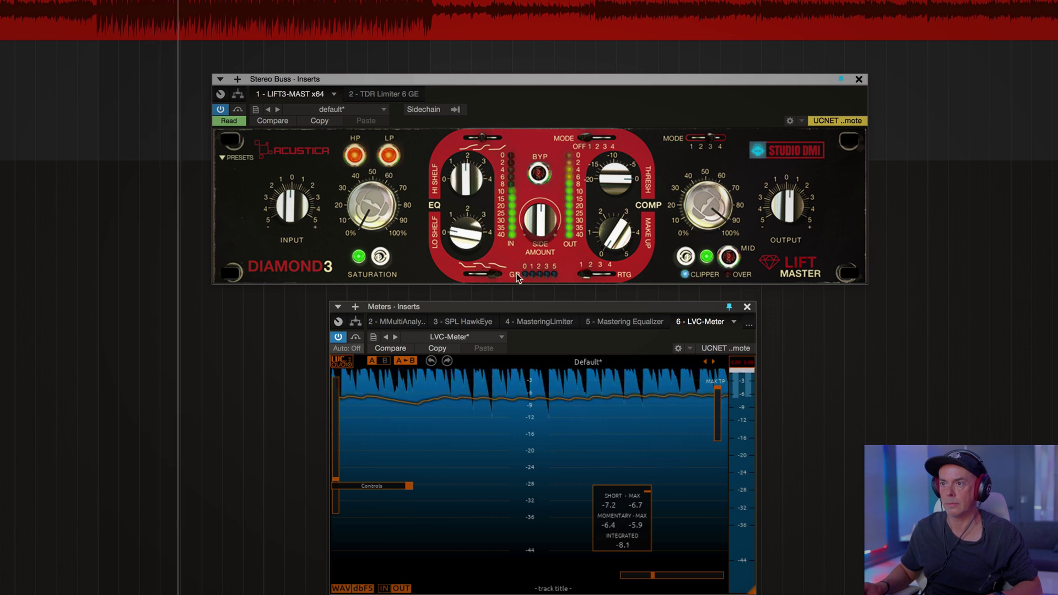
drag(543, 229, 546, 213)
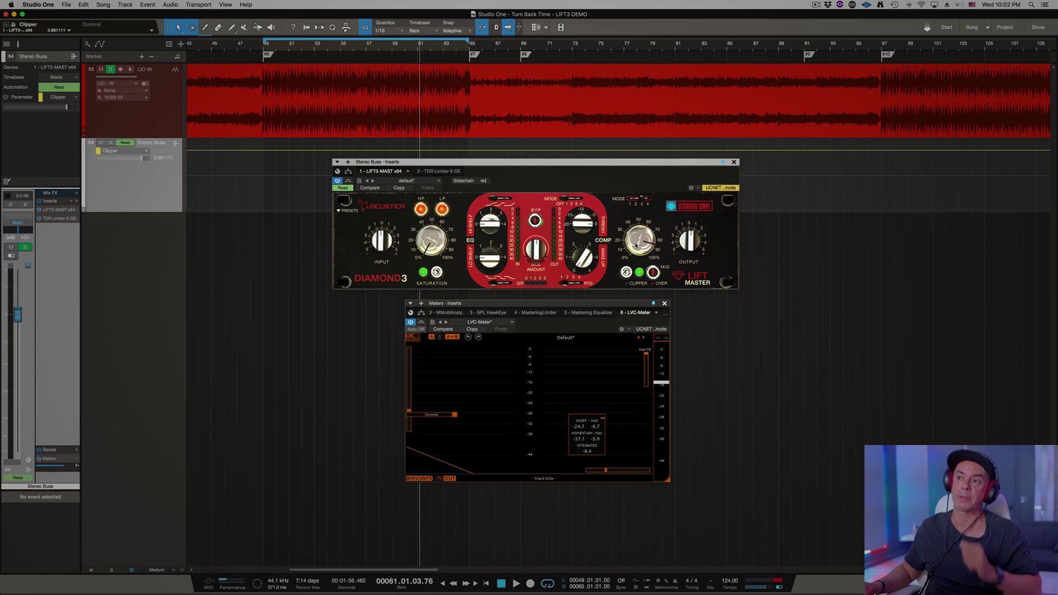
Play the song and raise the side amount and the high shelf of the mastering plug-in
mouse_move(640, 242)
mouse_down()
mouse_move(641, 256)
mouse_move(642, 243)
mouse_up()
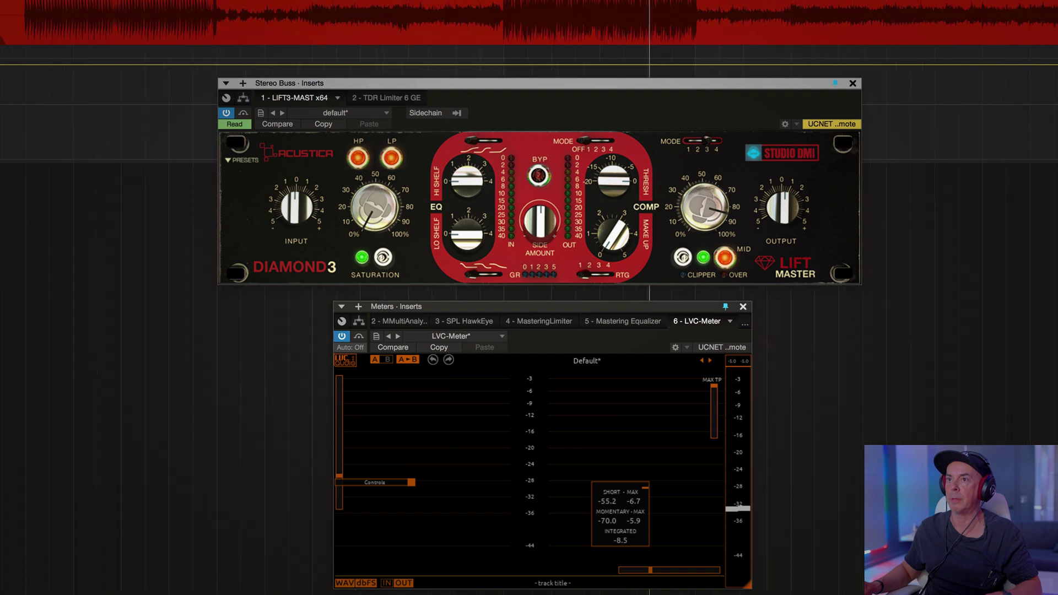
key(space)
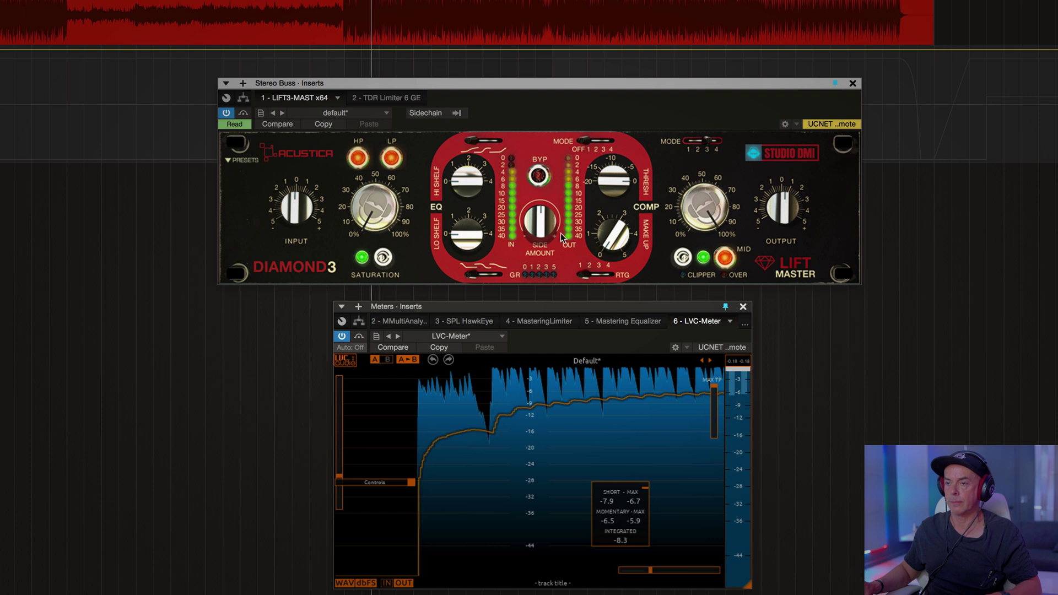
drag(541, 204, 546, 182)
drag(467, 176, 481, 83)
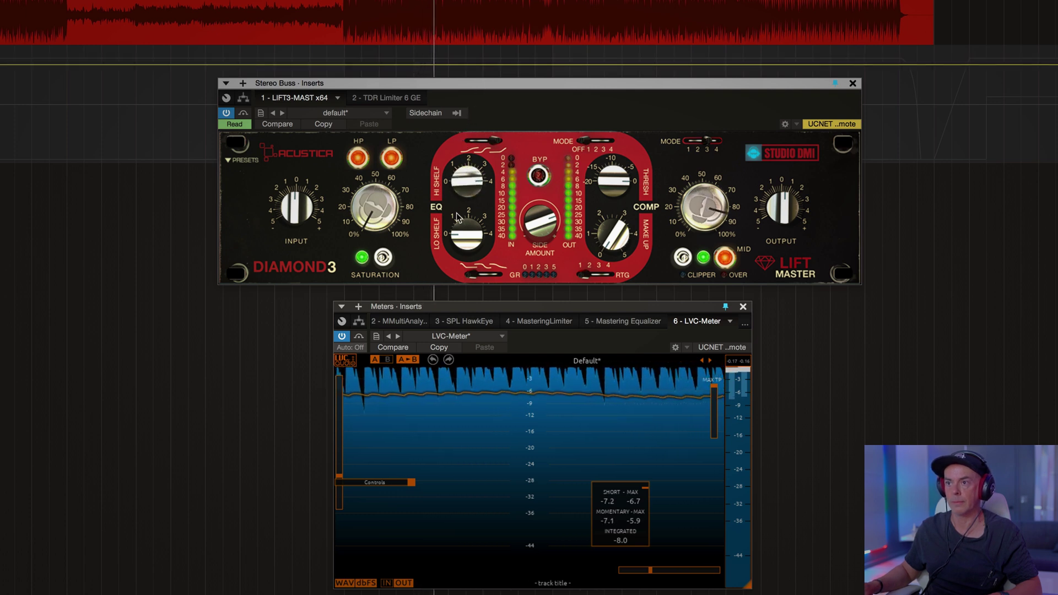
Bypass and re-enable LIFT3-MAST during playback to compare the processed and unprocessed sound
click(243, 113)
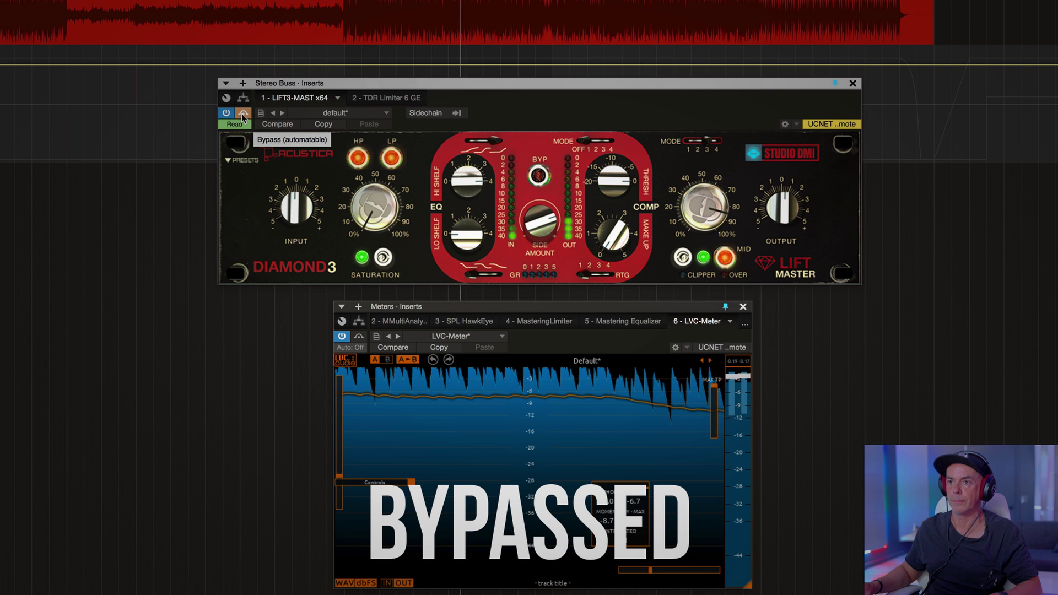
click(242, 113)
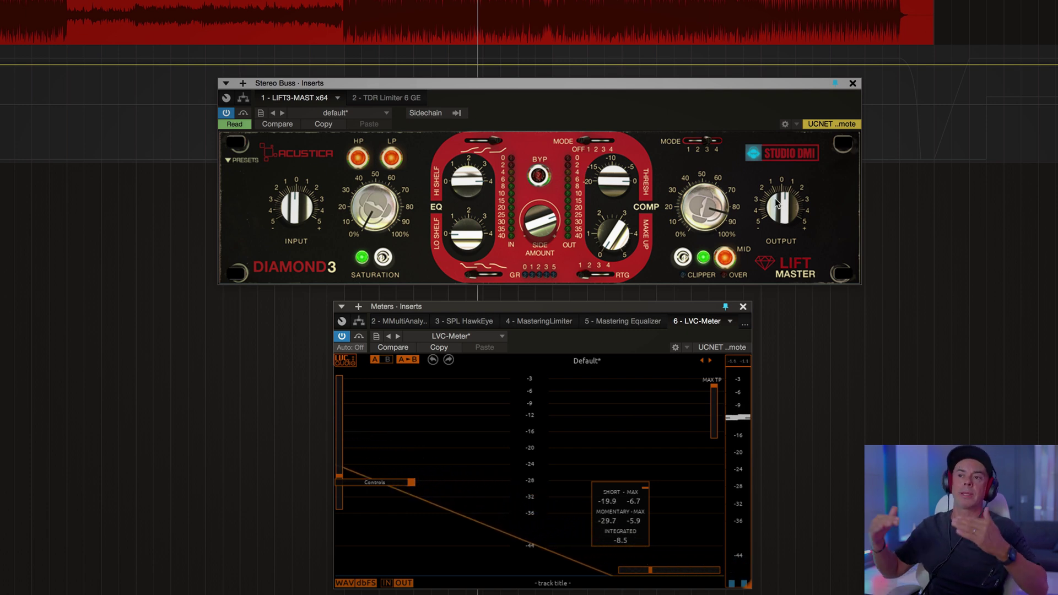
drag(775, 198, 780, 205)
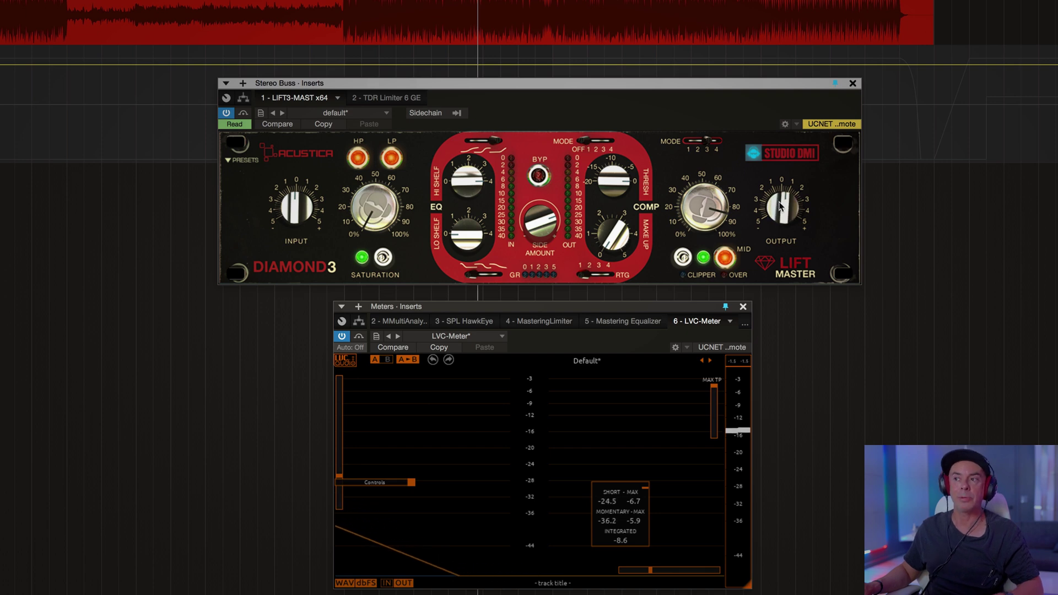
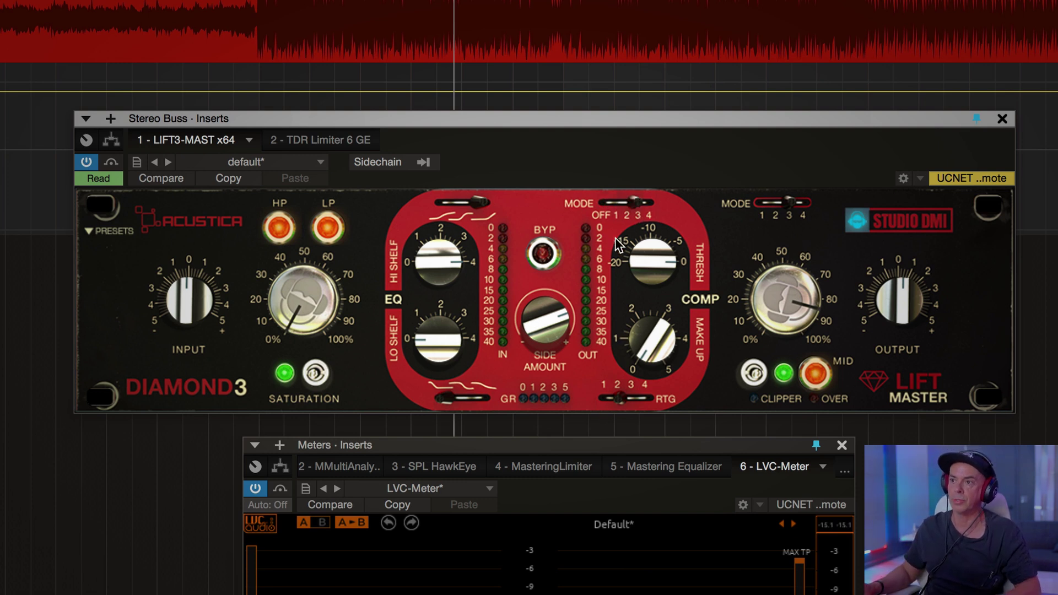
Set the compressor to mode 4 with a threshold of about -13 and fine-tune the clipper amount
click(650, 197)
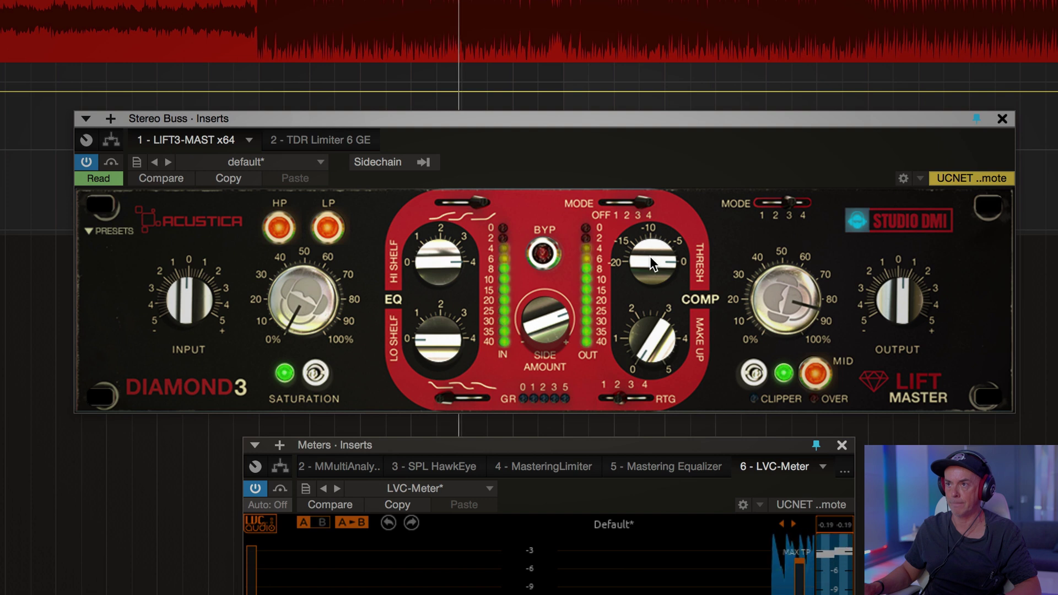
drag(646, 268, 656, 250)
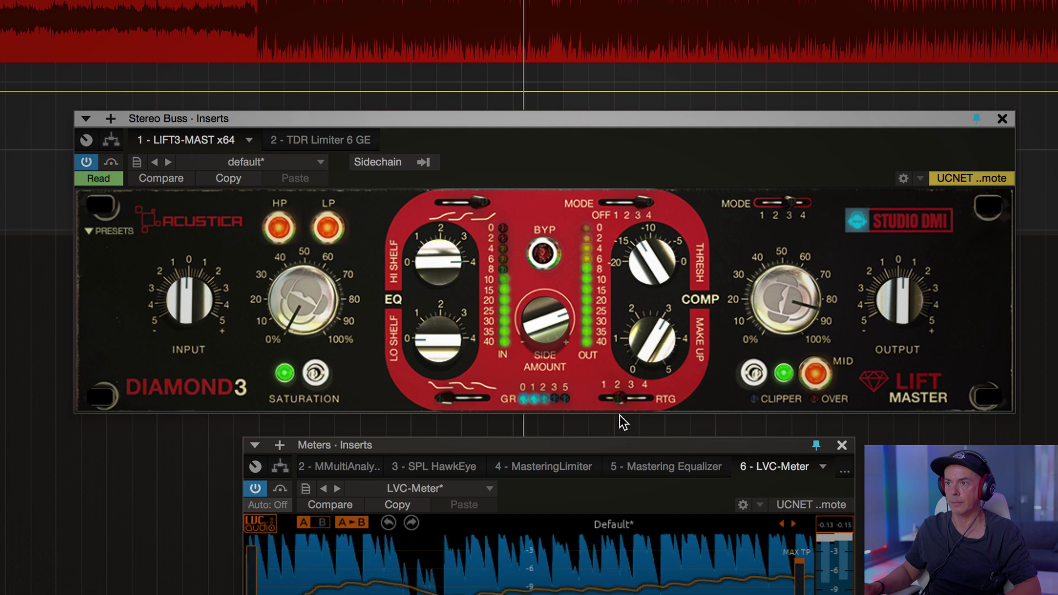
drag(764, 328, 783, 290)
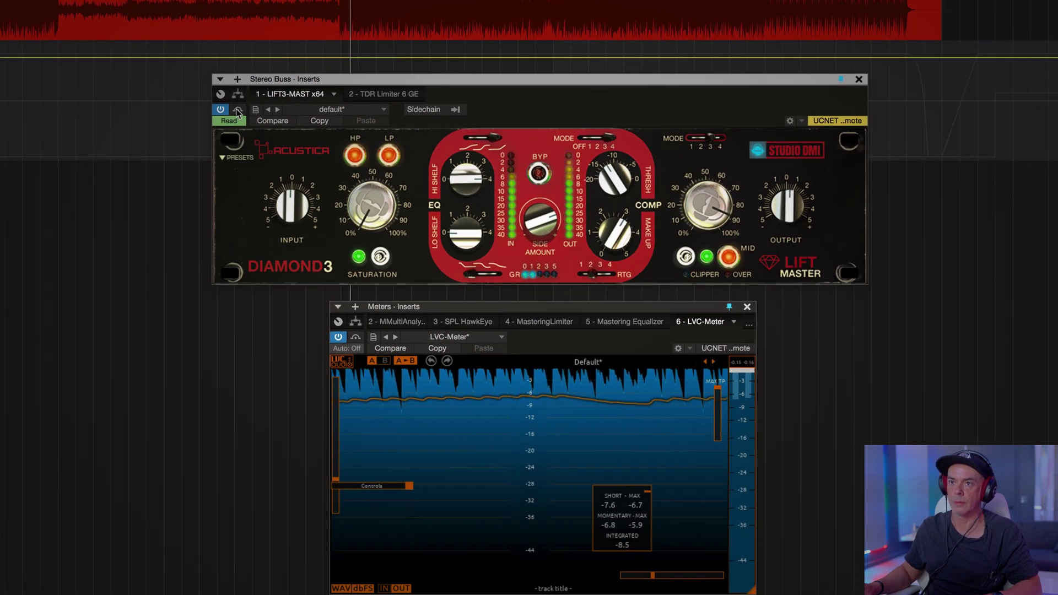
Compare the compressed master against the bypassed signal and stop playback
click(237, 110)
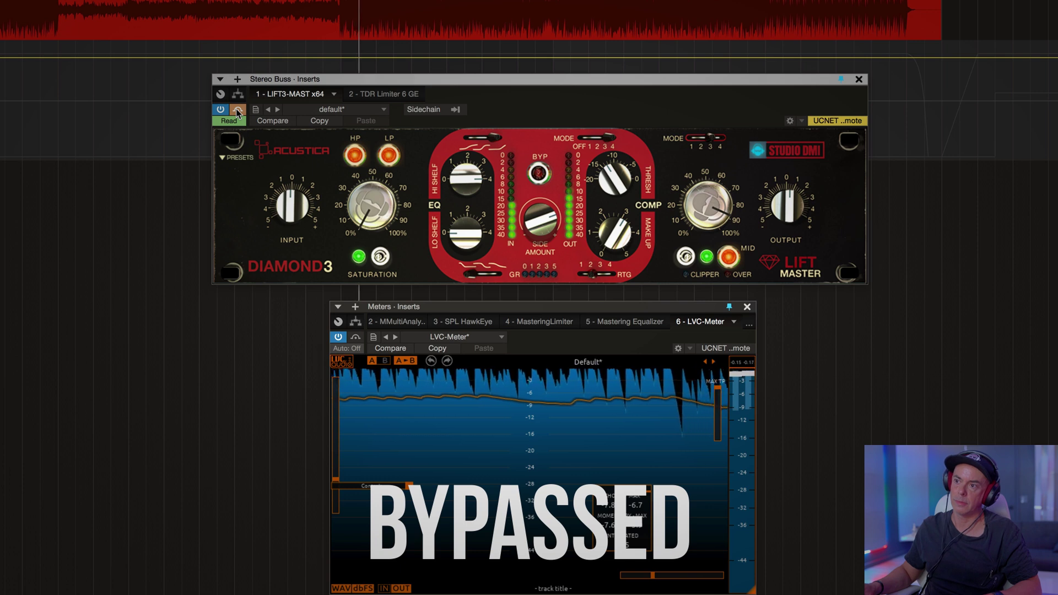
click(237, 110)
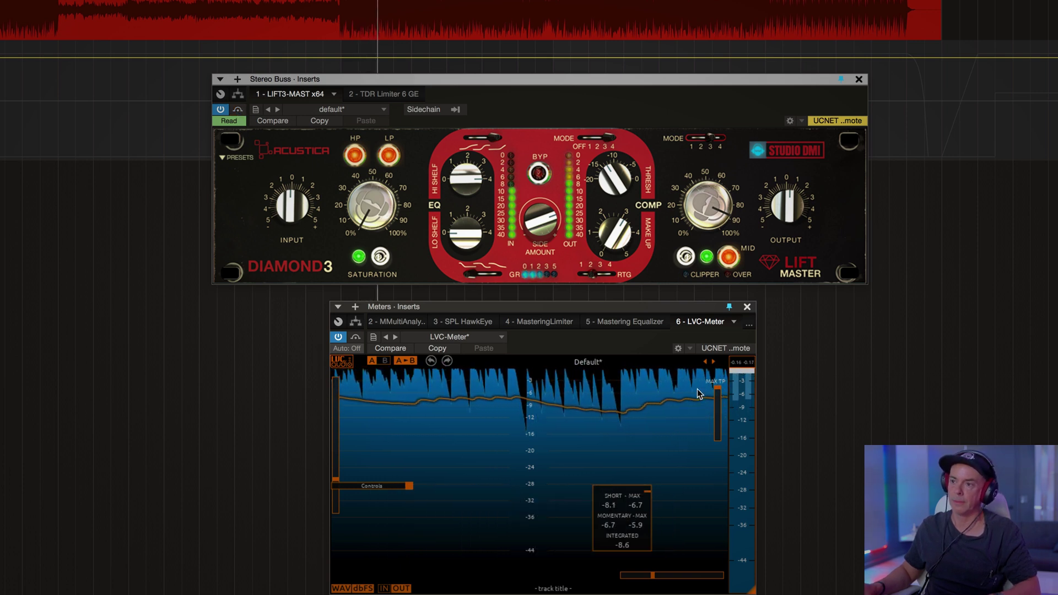
key(space)
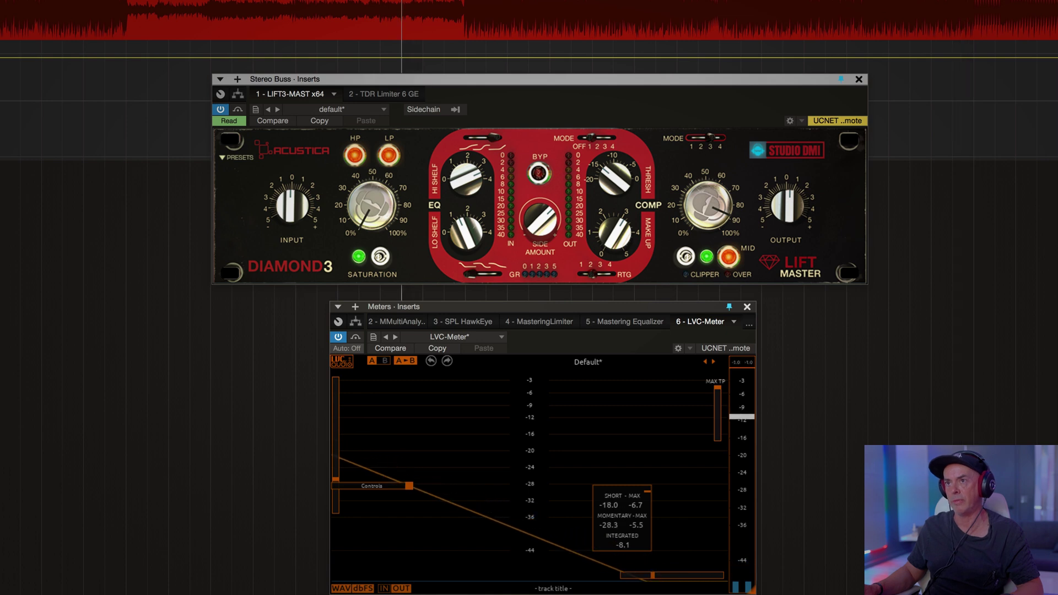
Raise the side amount further during playback and check it against the bypassed signal
drag(540, 214, 529, 308)
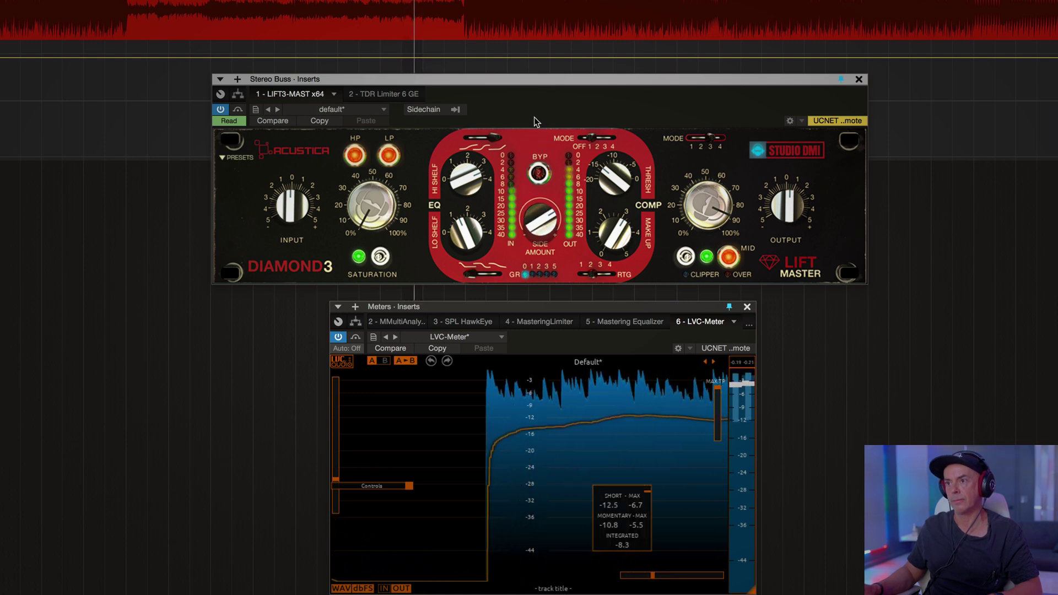
click(238, 109)
click(237, 110)
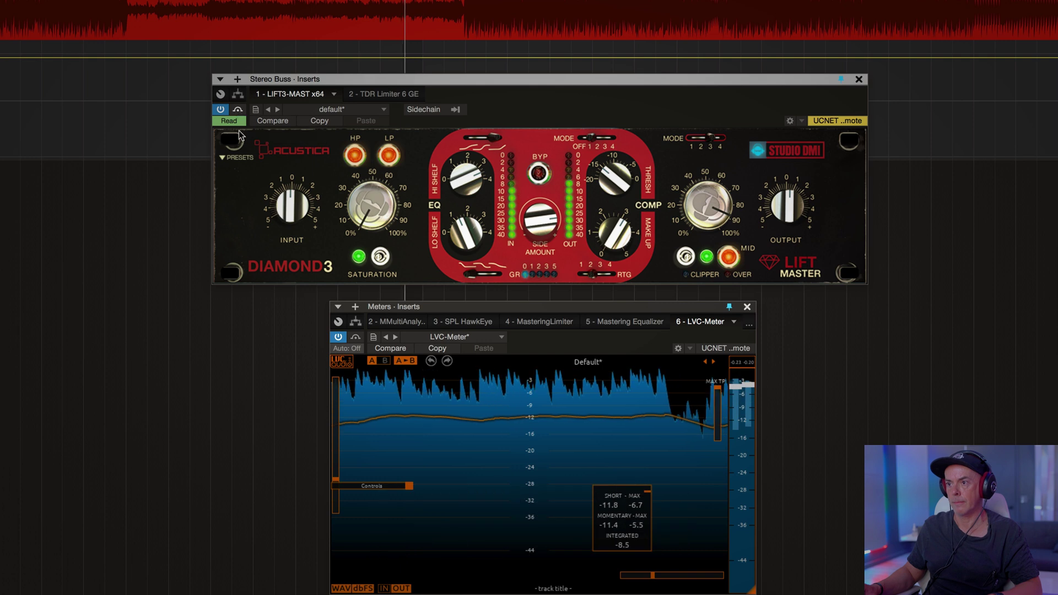
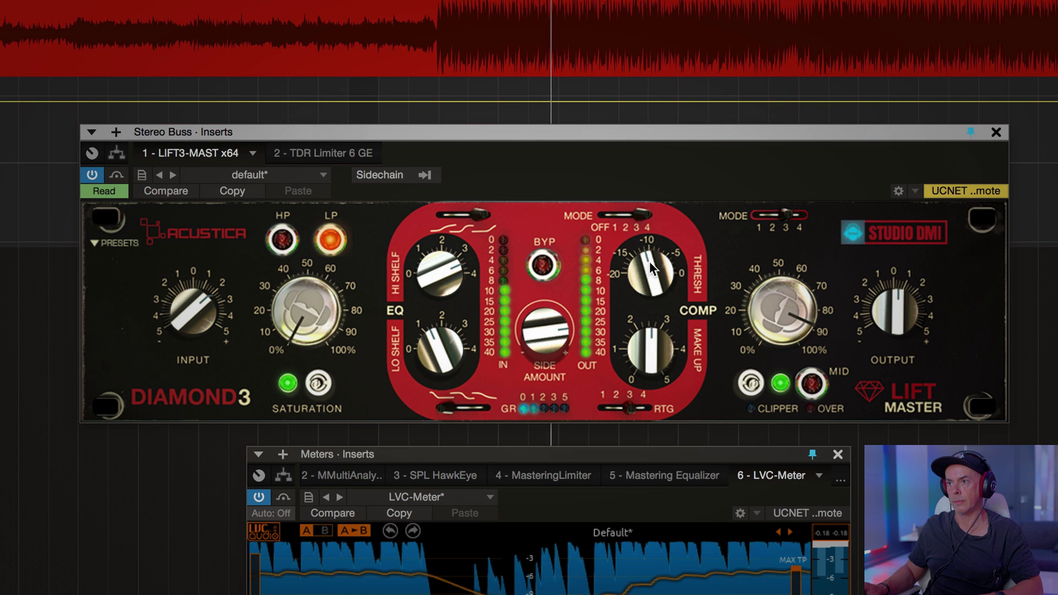
Lower the compressor threshold to about -13 and set the make-up gain to about 2.5
drag(640, 332, 639, 392)
drag(608, 290, 653, 217)
drag(627, 298, 634, 268)
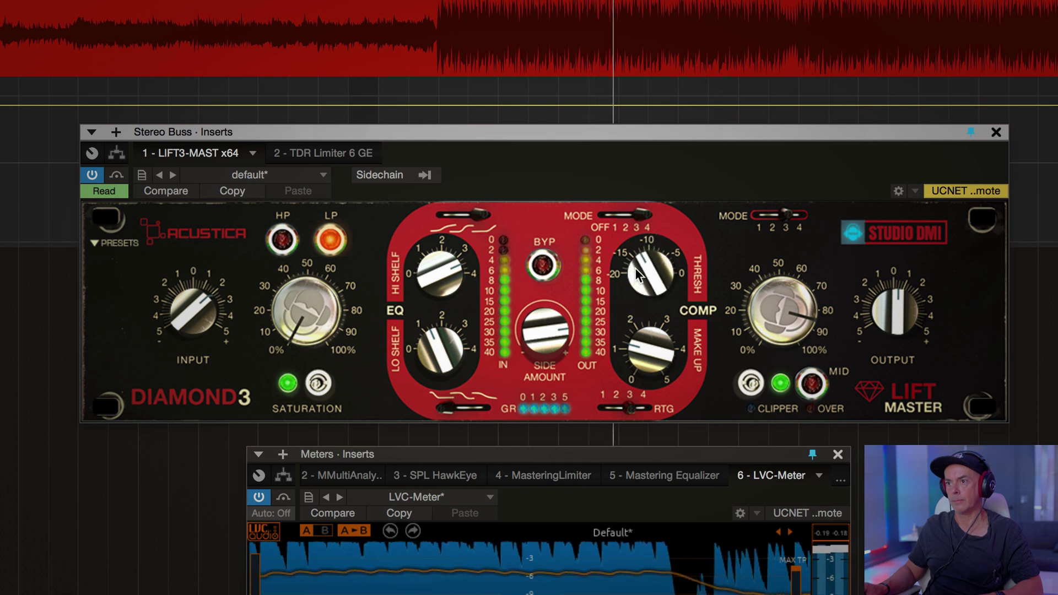
drag(651, 334, 659, 306)
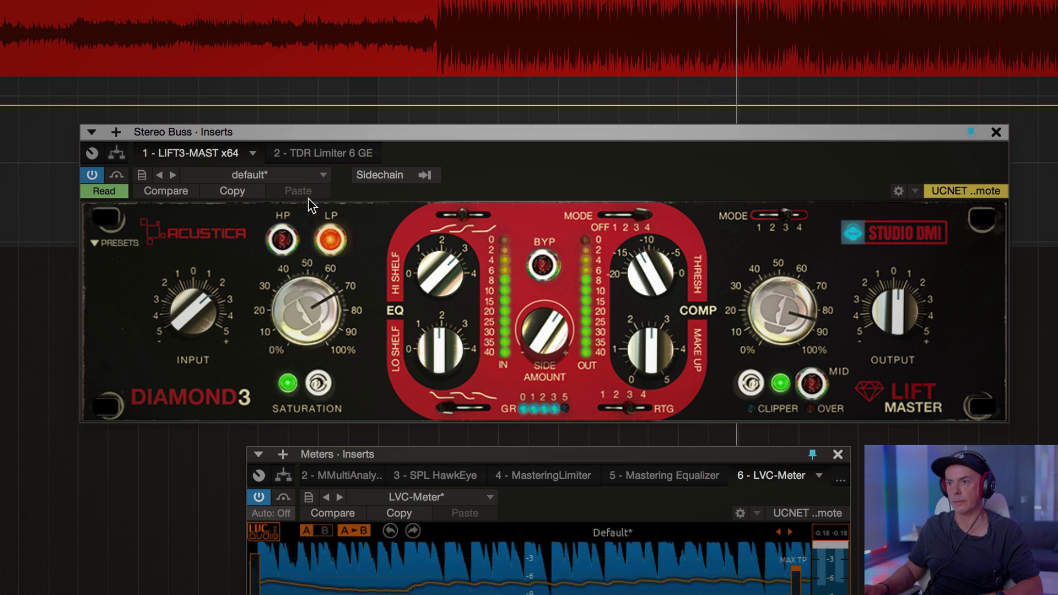
Compare the full LIFT3-MAST processing with the bypassed signal twice, stopping and restarting playback between the comparisons
click(117, 176)
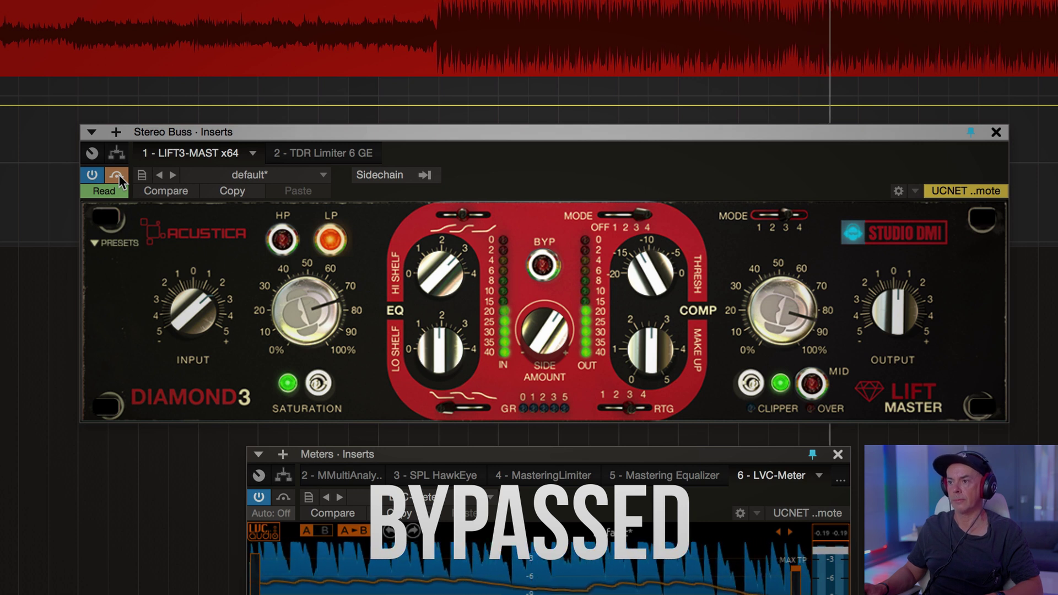
click(117, 175)
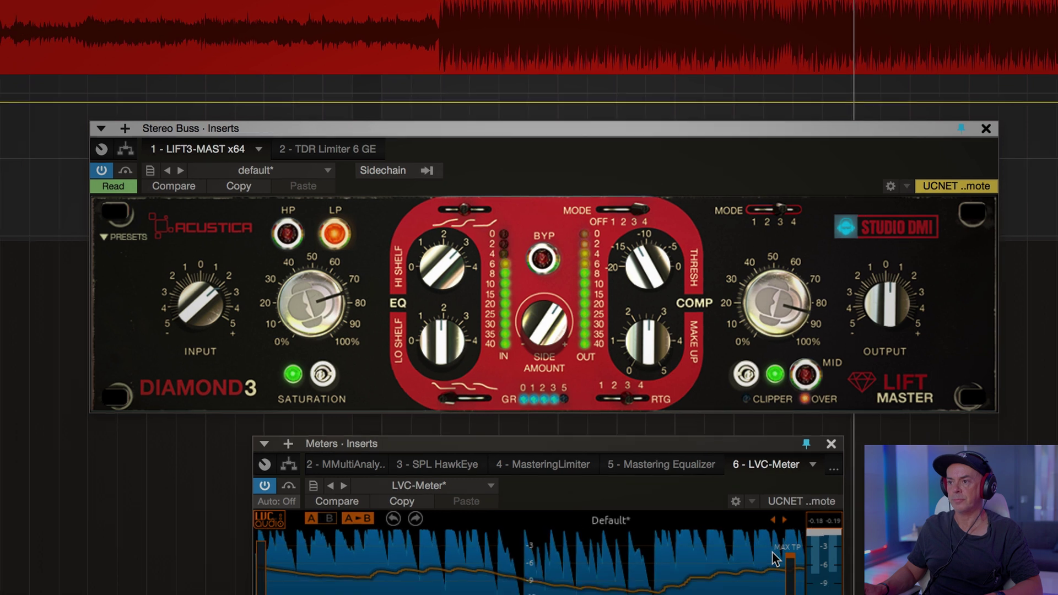
key(space)
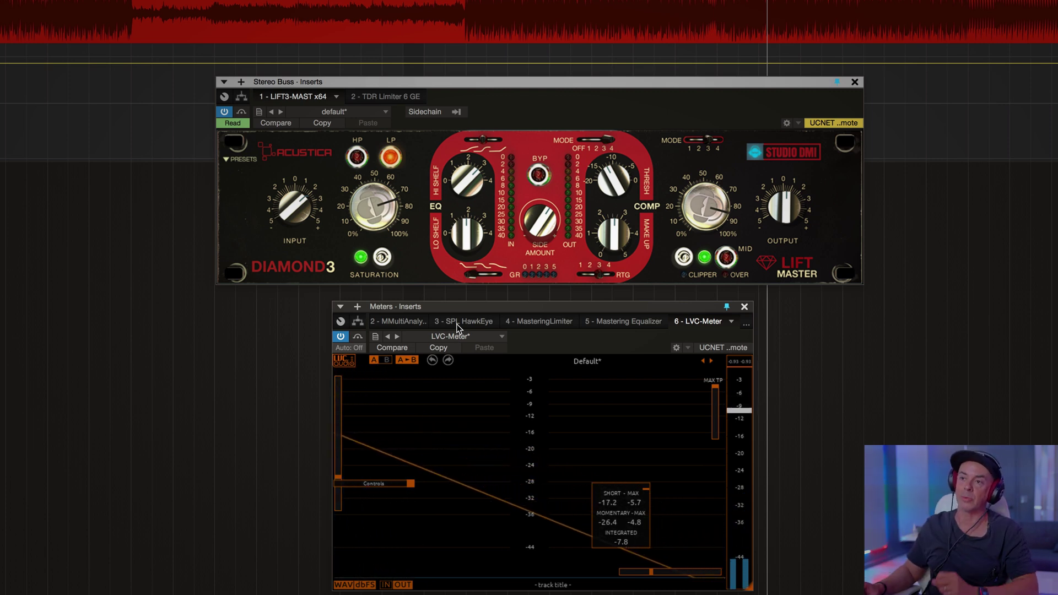
key(space)
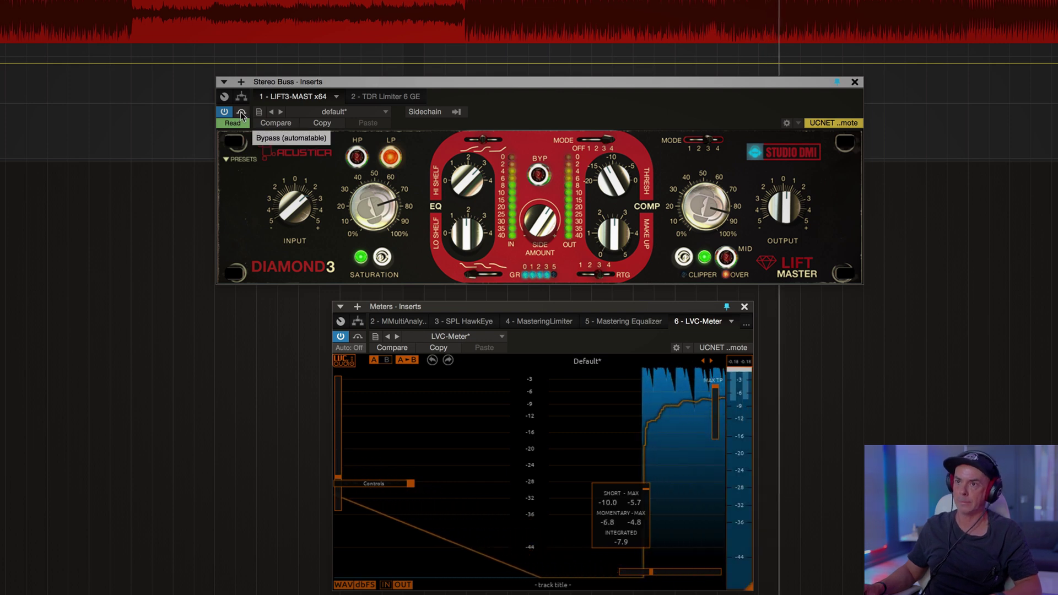
click(240, 113)
click(241, 113)
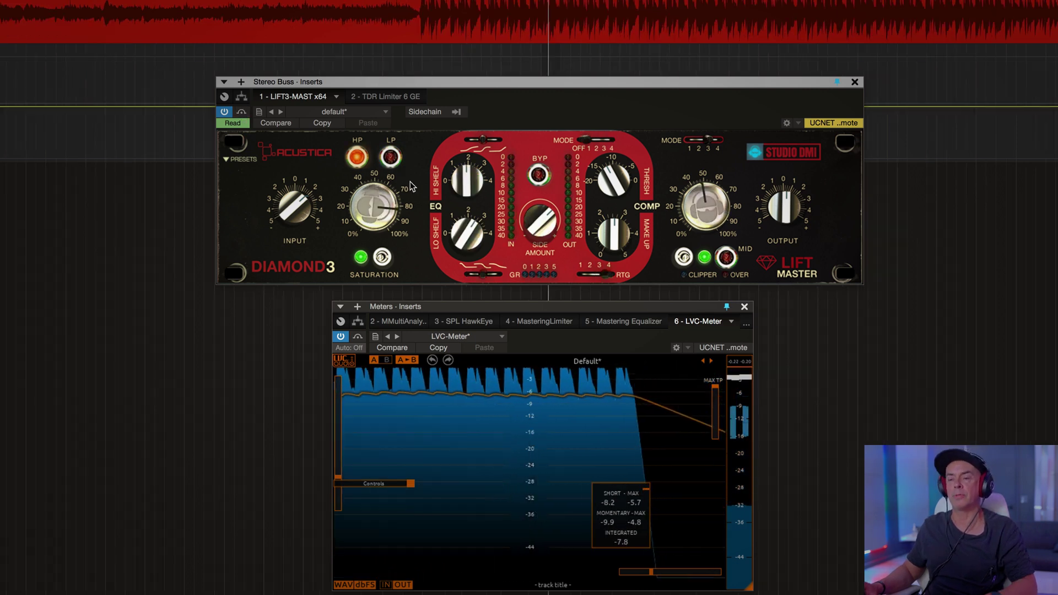
Switch on the LP filter alongside HP and raise the high shelf while the song plays
click(390, 157)
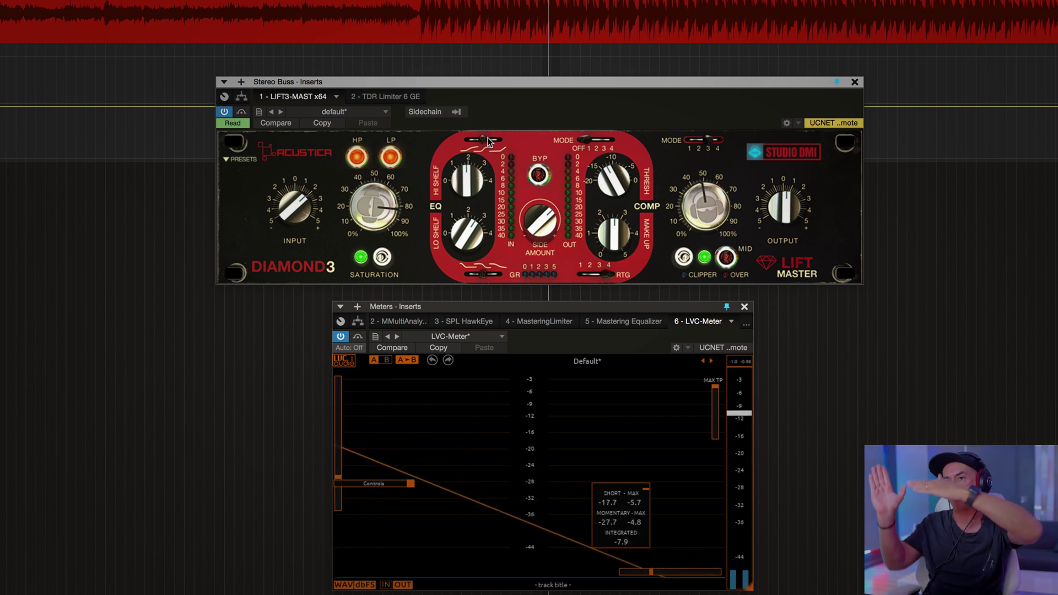
key(space)
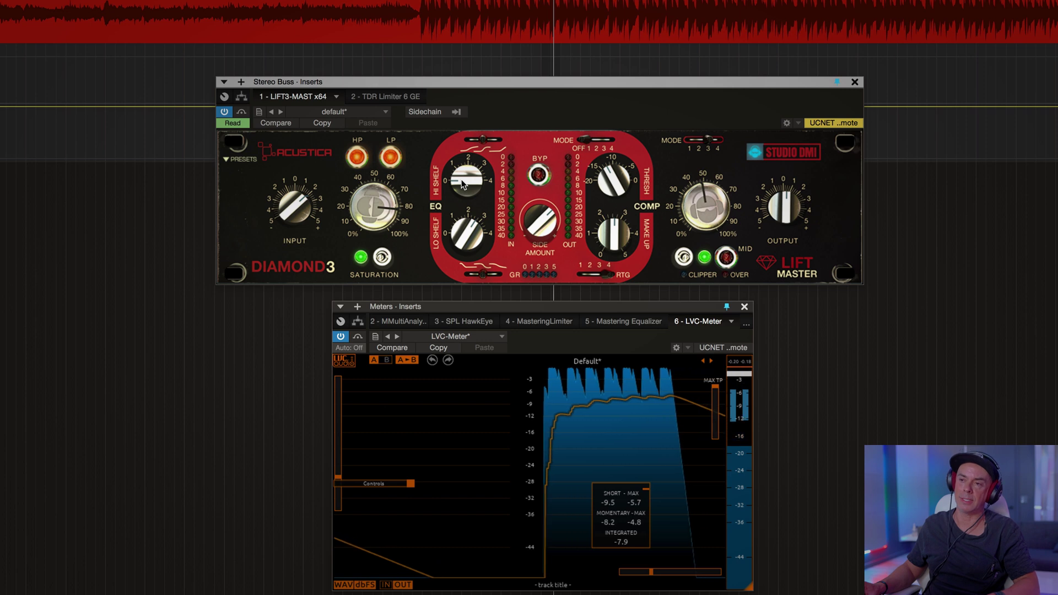
drag(461, 182, 474, 55)
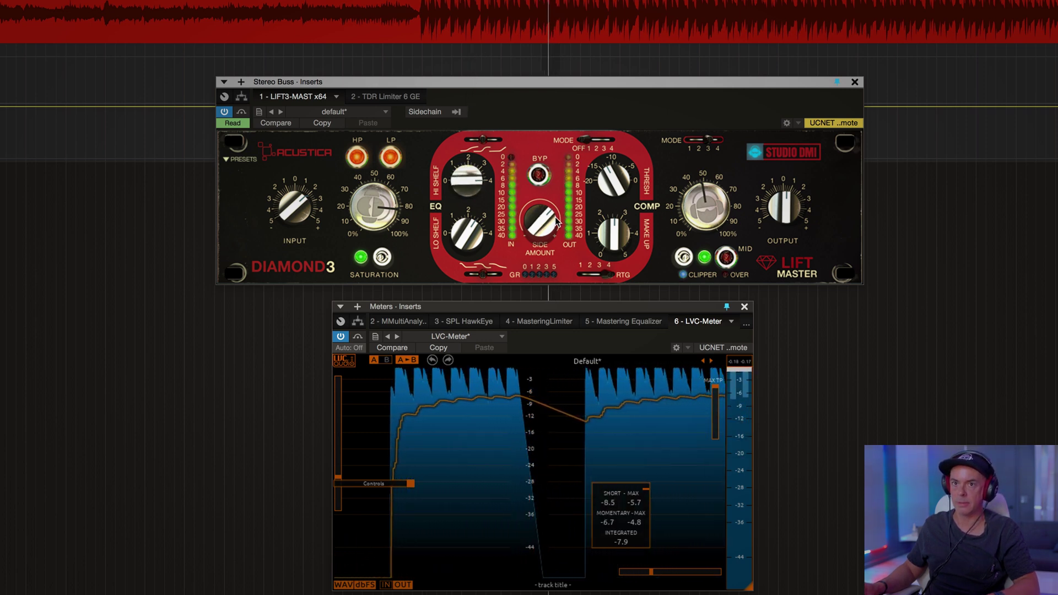